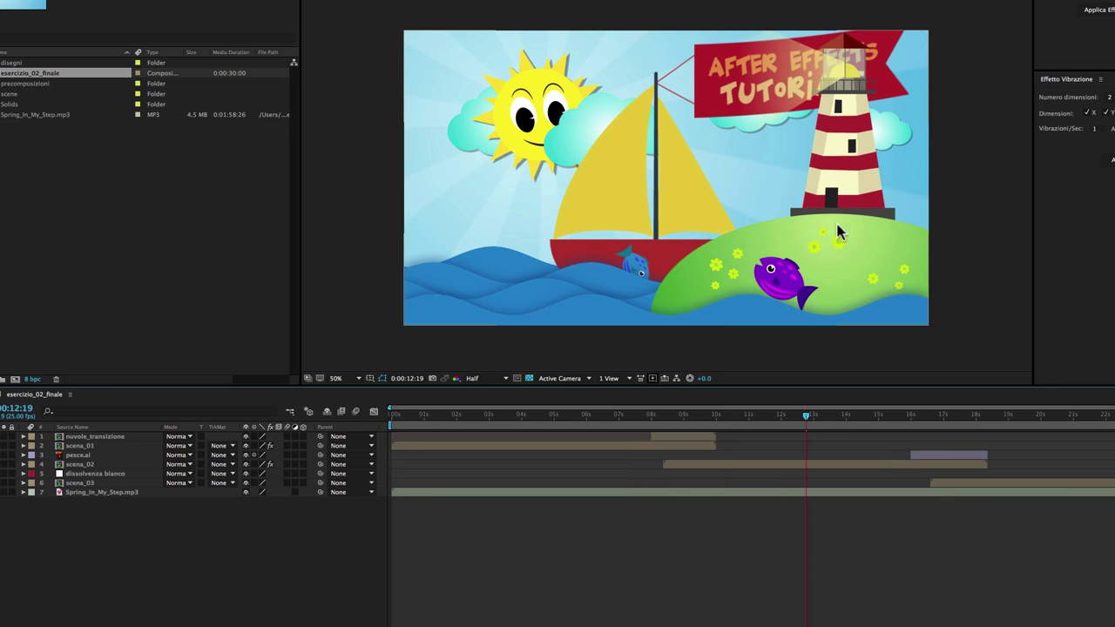
# Step: Set the viewer to Half resolution at 50% magnification and move to the white final frame
pyautogui.click(490, 380)
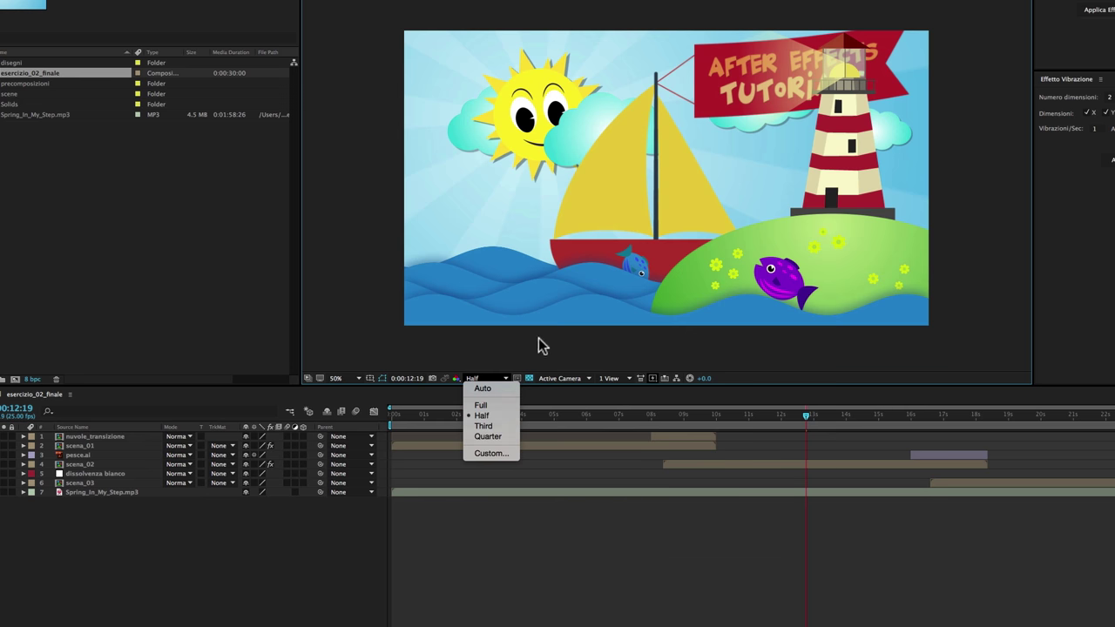
pyautogui.click(524, 359)
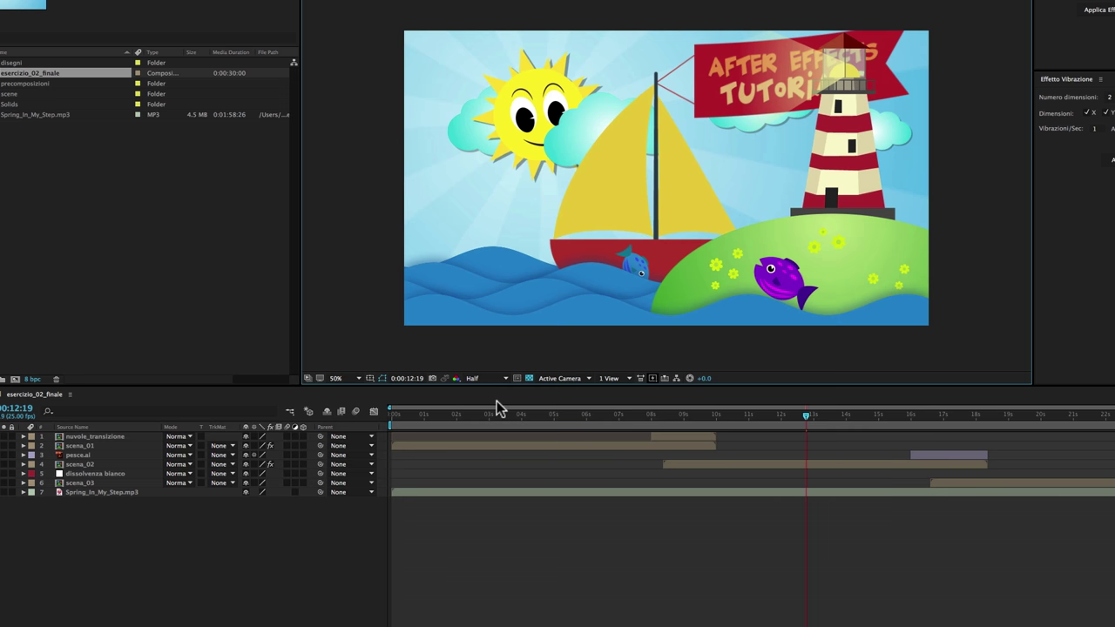
pyautogui.click(358, 381)
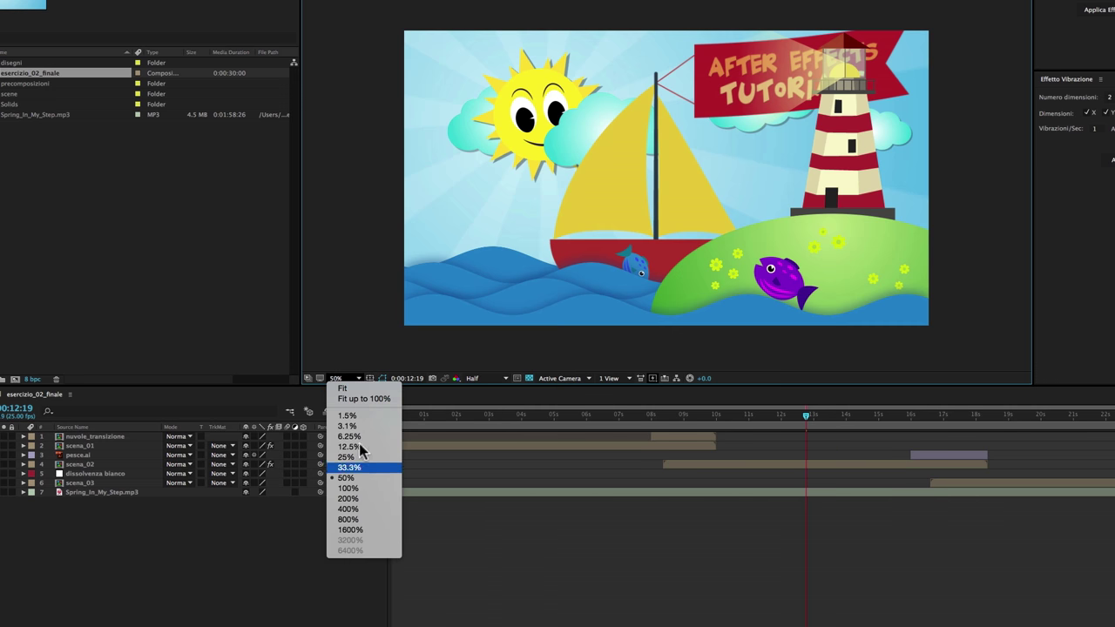
pyautogui.click(508, 373)
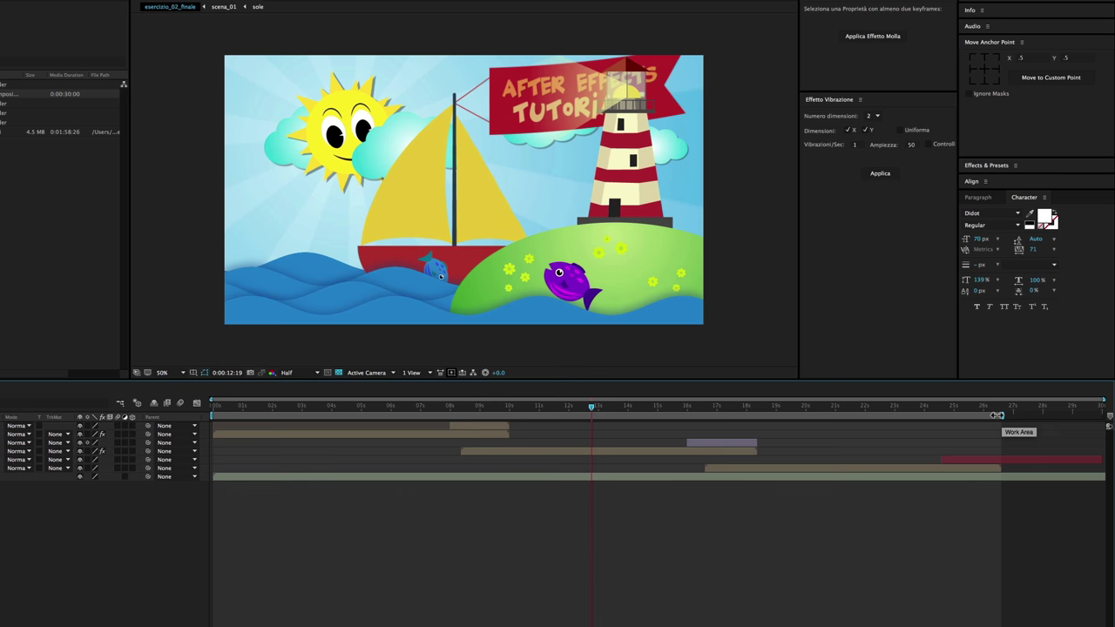
pyautogui.moveTo(966, 406)
pyautogui.mouseDown()
pyautogui.moveTo(946, 408)
pyautogui.moveTo(1002, 407)
pyautogui.mouseUp()
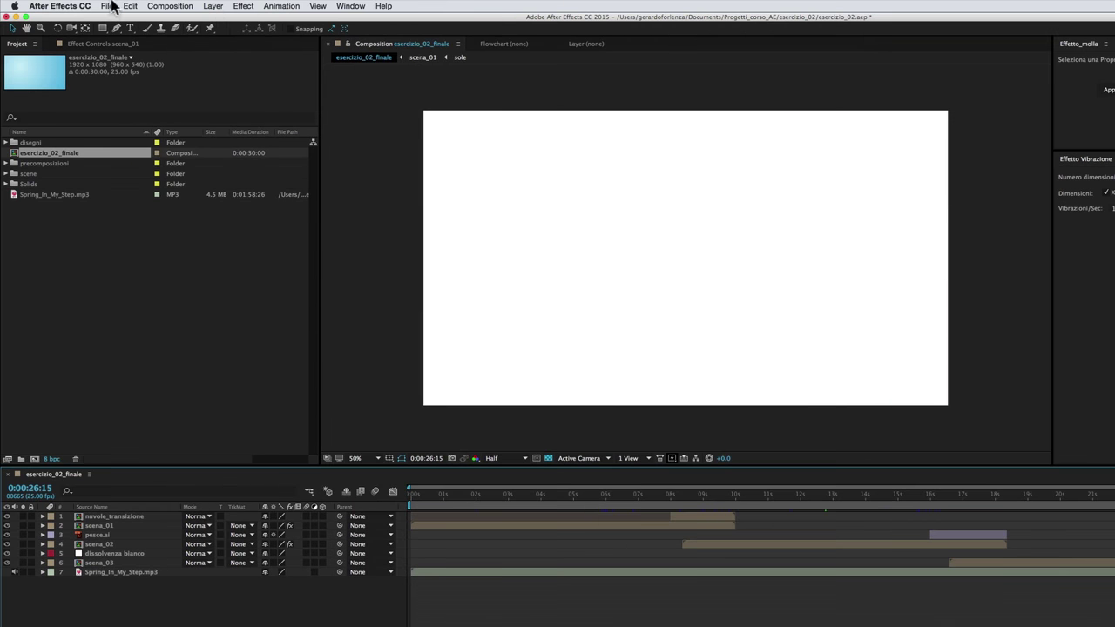
# Step: Add esercizio_02_finale to the Adobe Media Encoder queue from File > Export
pyautogui.click(105, 7)
pyautogui.moveTo(137, 169)
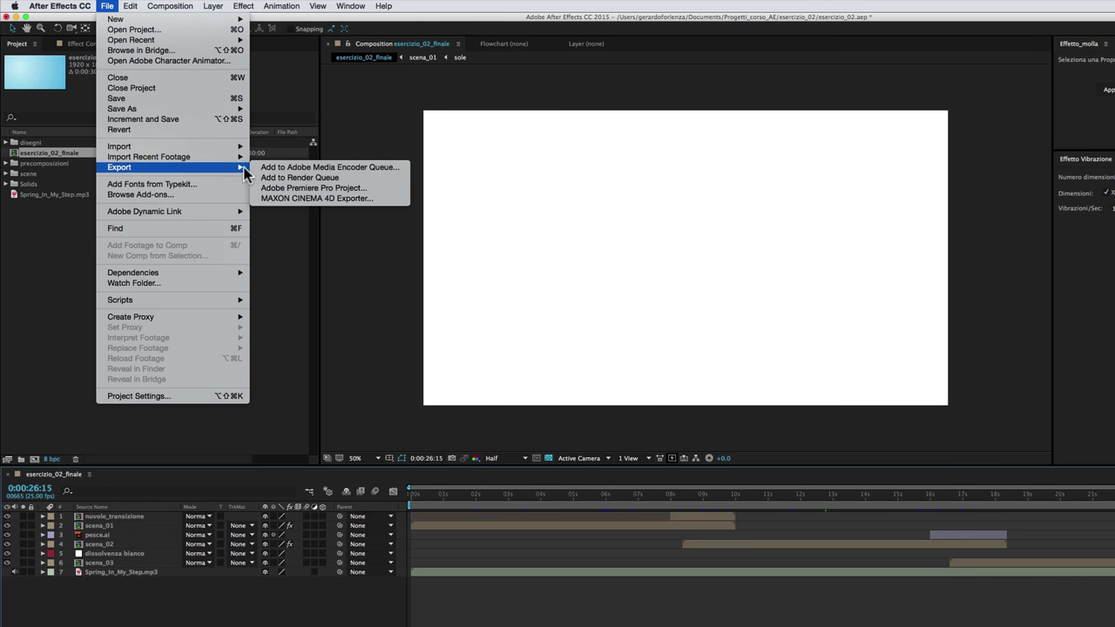
pyautogui.click(377, 166)
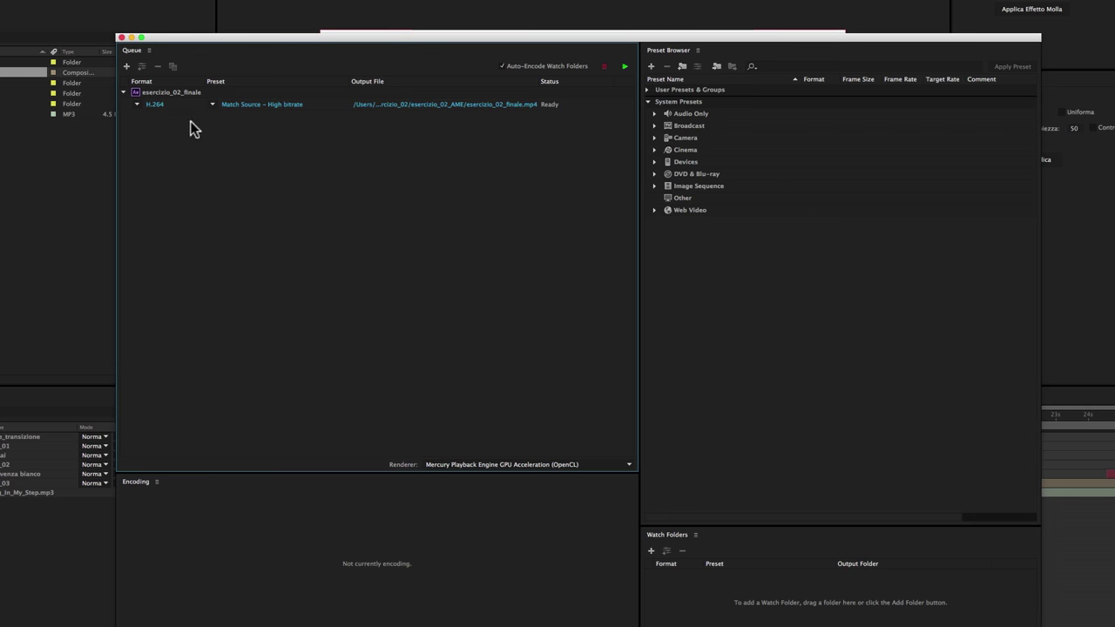
# Step: Select the queued esercizio_02_finale item and open its Output File Save As dialog
pyautogui.click(174, 93)
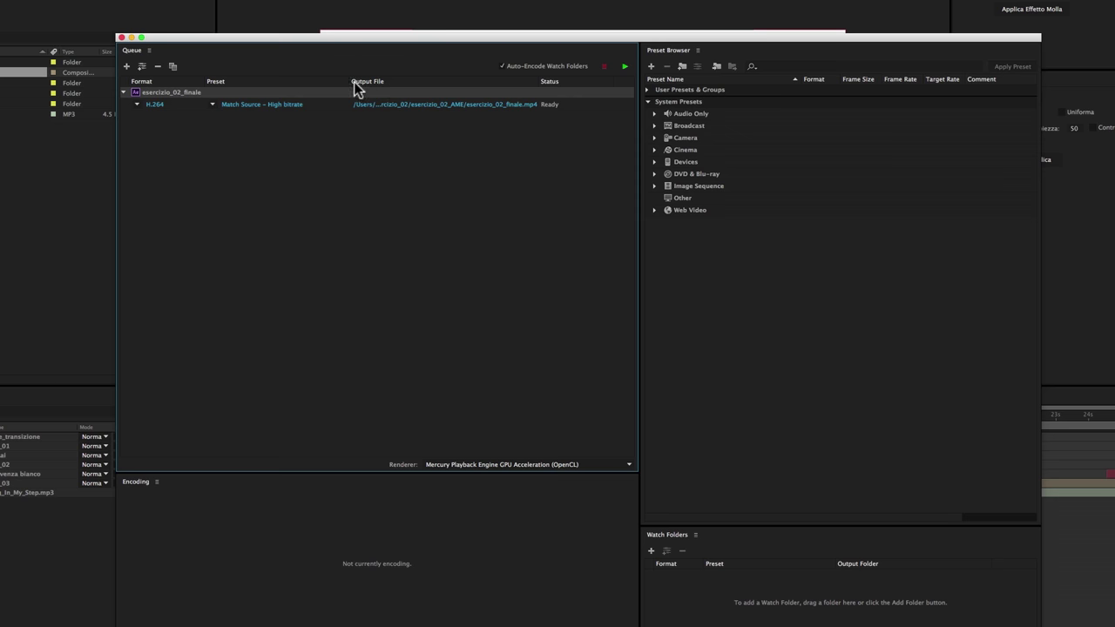
pyautogui.click(437, 104)
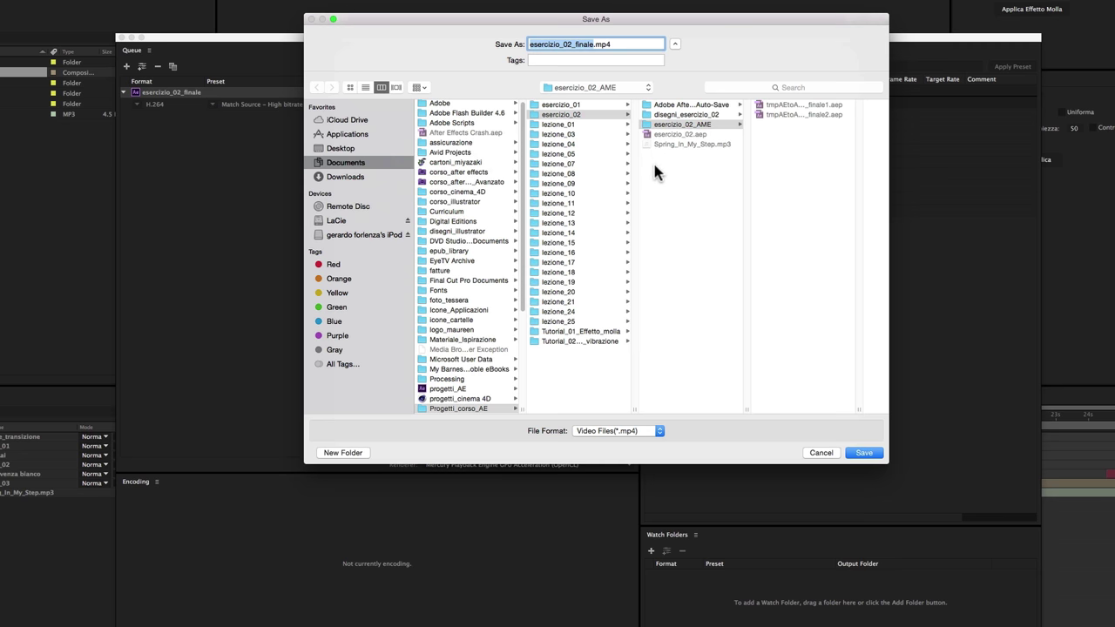
# Step: Create a 'render' folder inside esercizio_02 and save the output there as esercizio_02.mp4
pyautogui.click(667, 136)
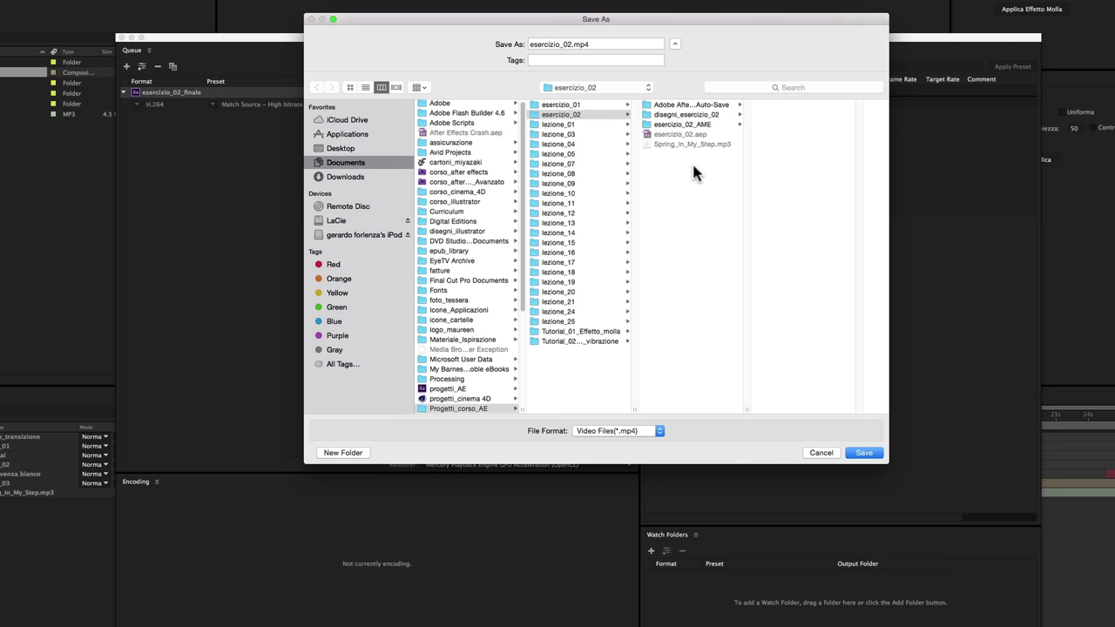
pyautogui.click(344, 454)
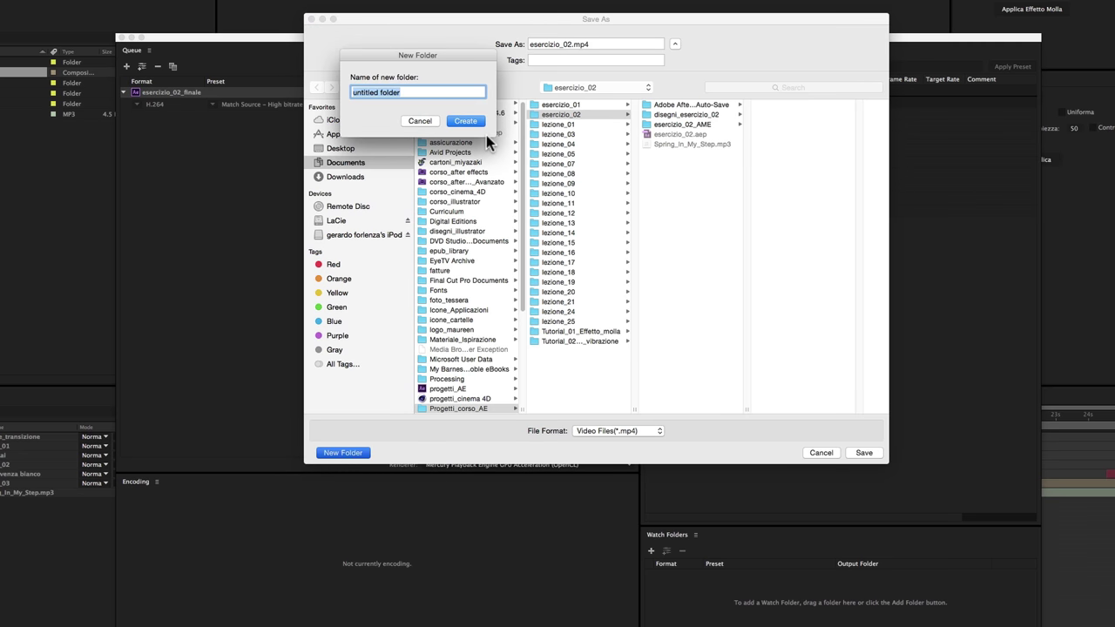
pyautogui.write('render')
pyautogui.click(473, 122)
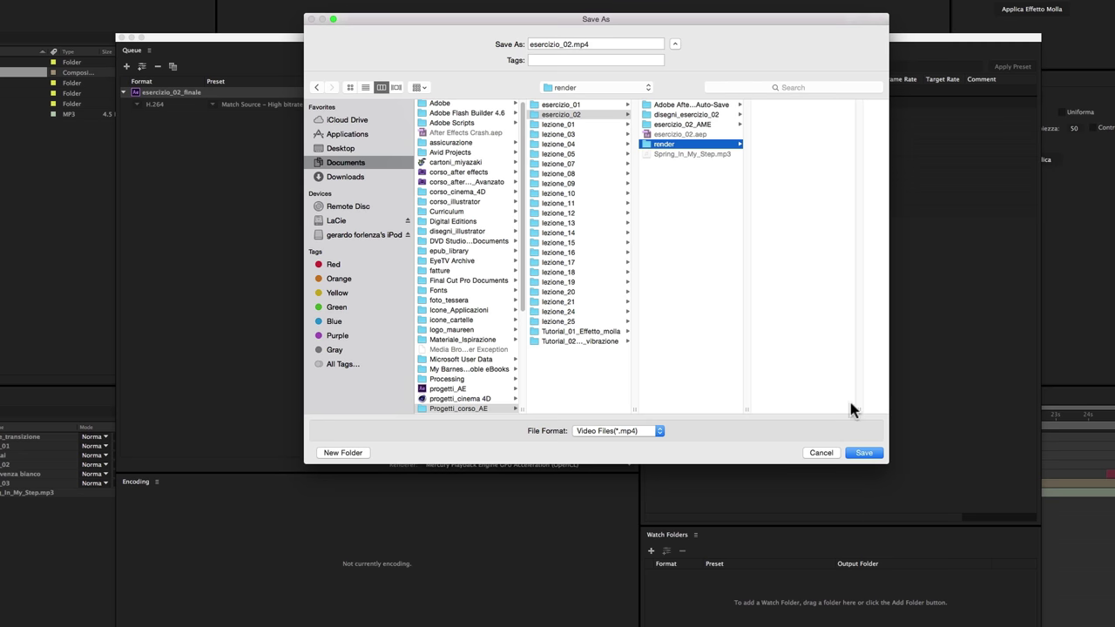
pyautogui.click(864, 454)
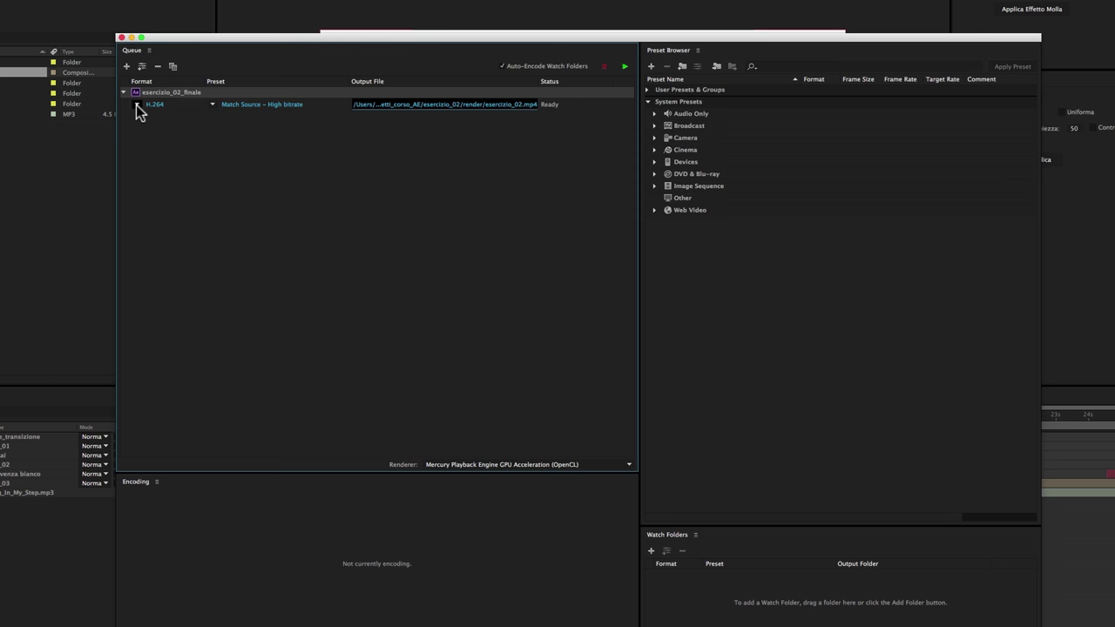
# Step: Keep H.264 as the format and open Export Settings via the Match Source – High bitrate preset
pyautogui.click(137, 105)
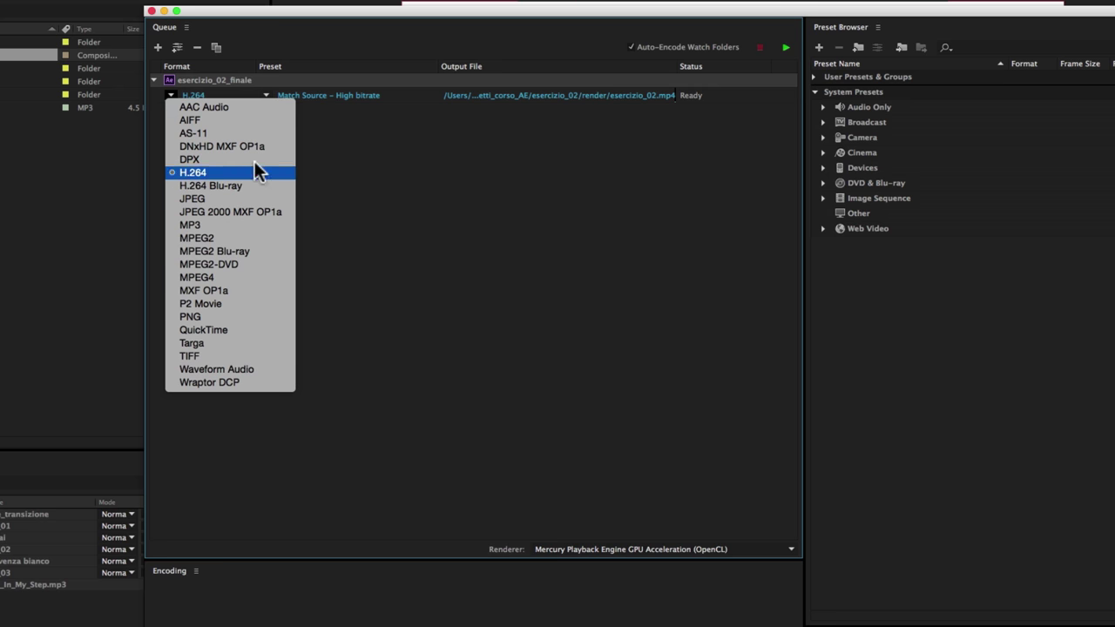
pyautogui.click(200, 172)
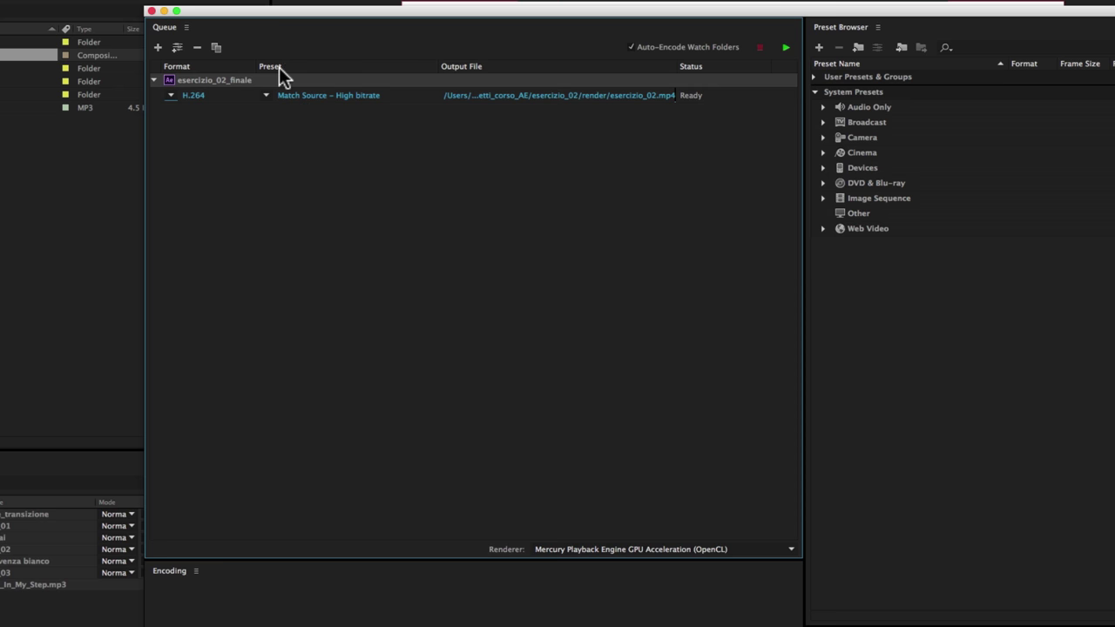
pyautogui.moveTo(307, 101)
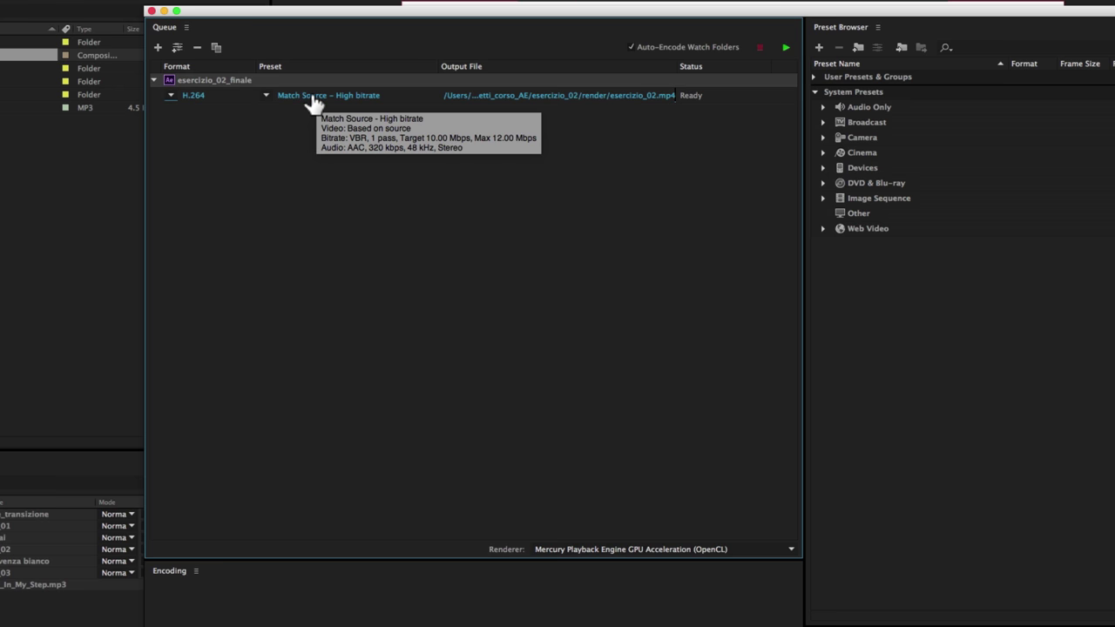
pyautogui.click(310, 96)
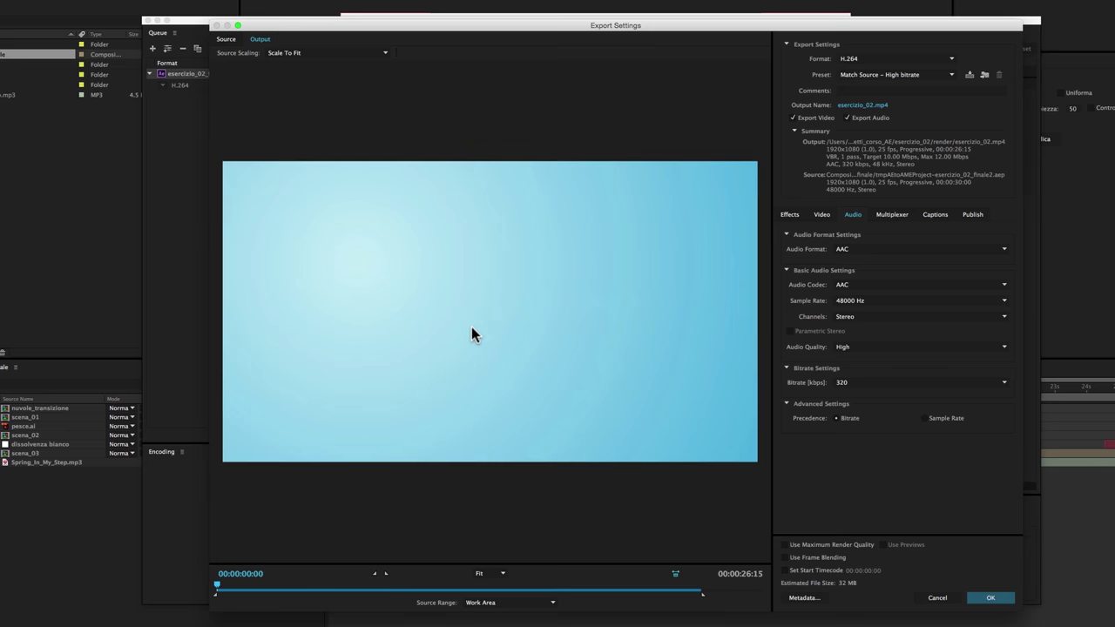
pyautogui.moveTo(484, 27); pyautogui.dragTo(478, 25)
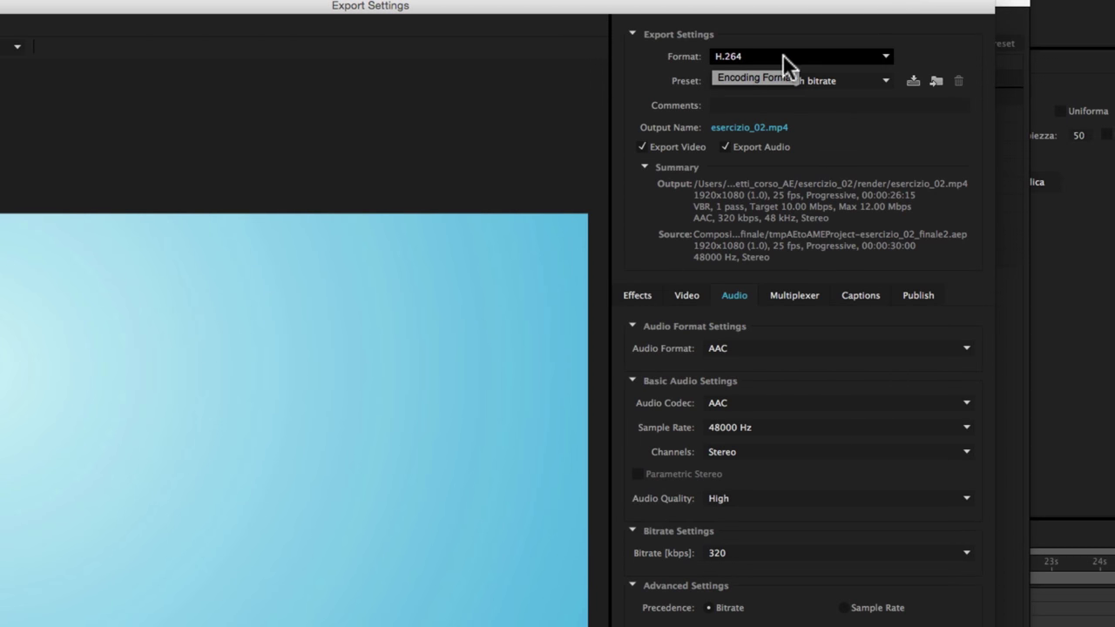
pyautogui.click(887, 55)
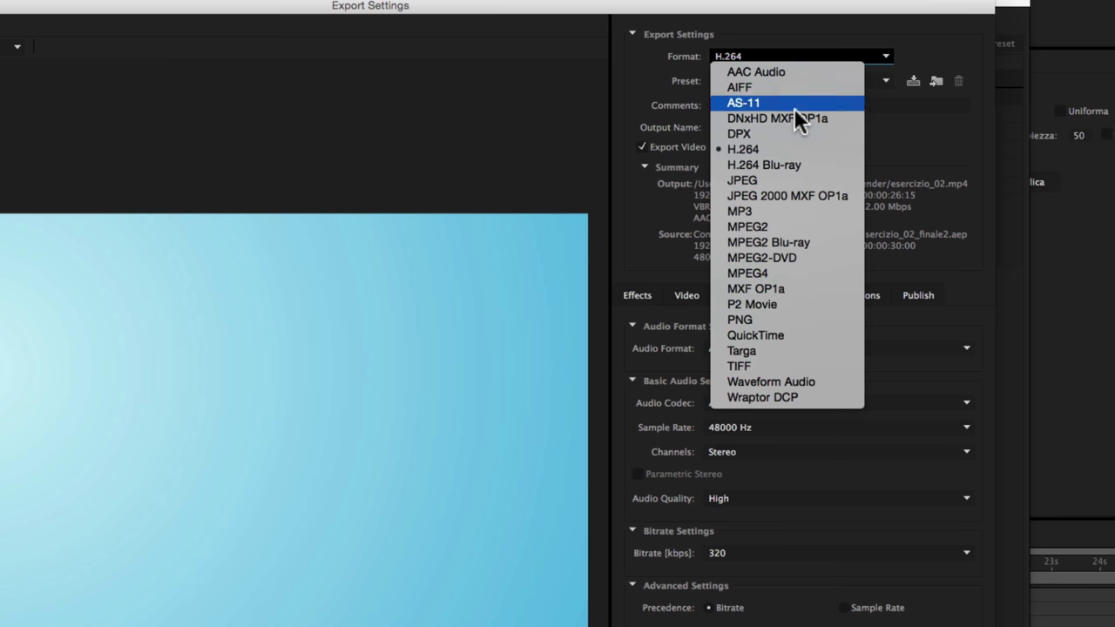
pyautogui.click(746, 149)
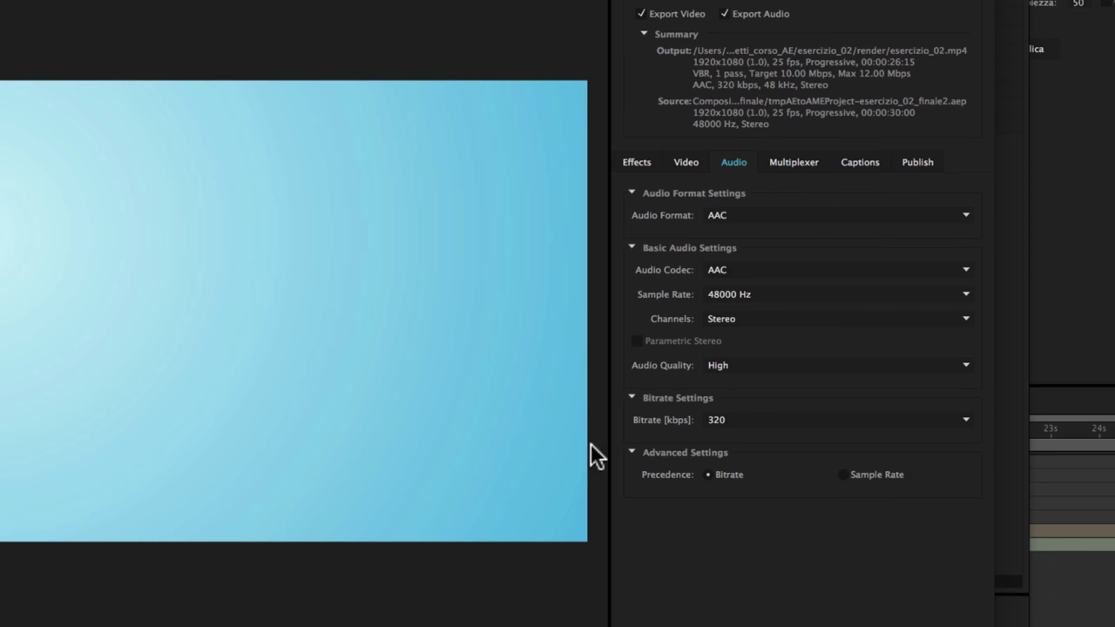
# Step: In Video settings, unlink Profile and Level from the source, choosing High profile at Level 4.1
pyautogui.click(686, 163)
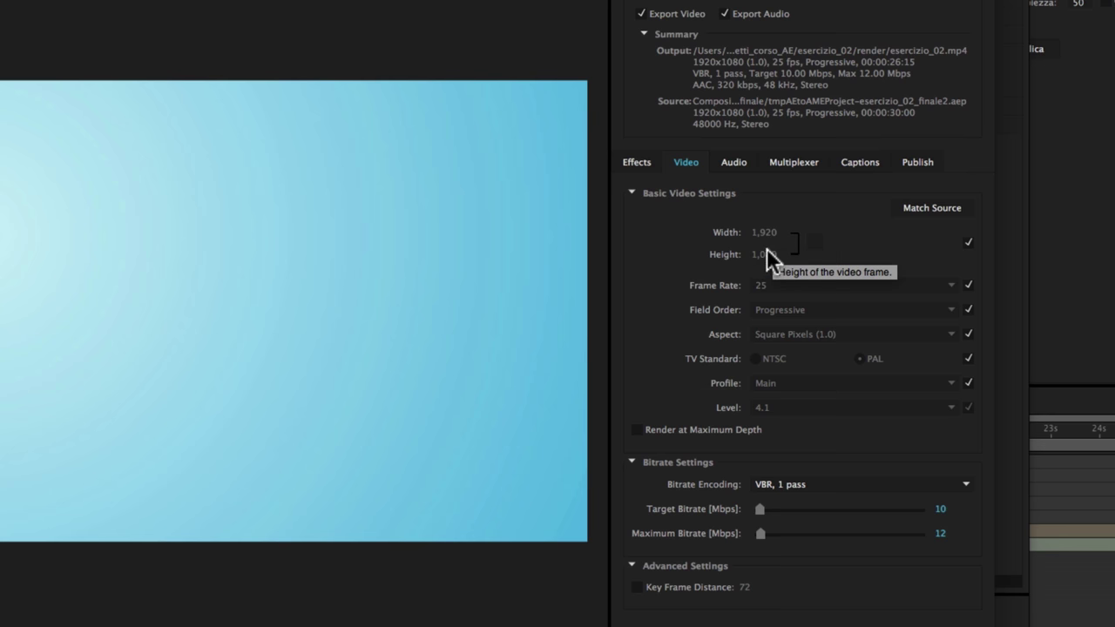
pyautogui.click(926, 218)
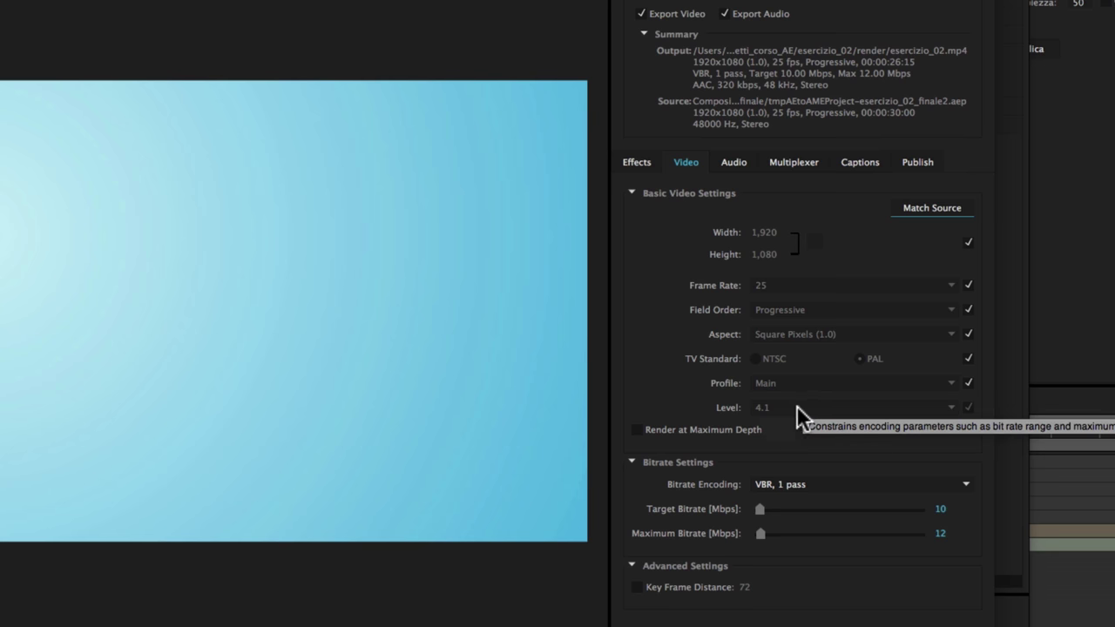
pyautogui.click(968, 383)
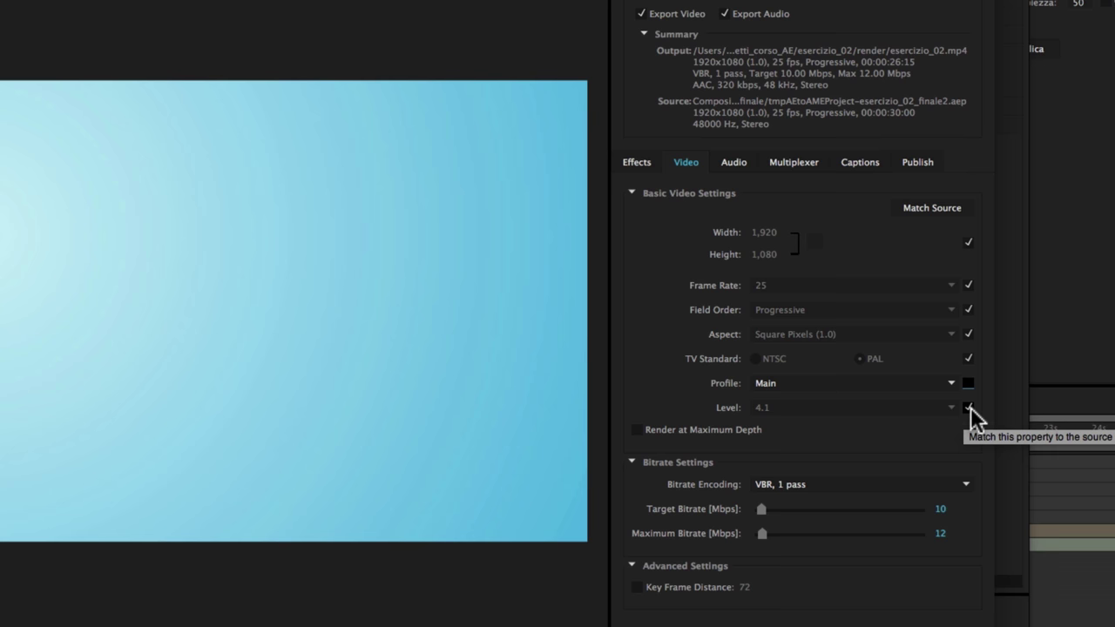
pyautogui.click(969, 408)
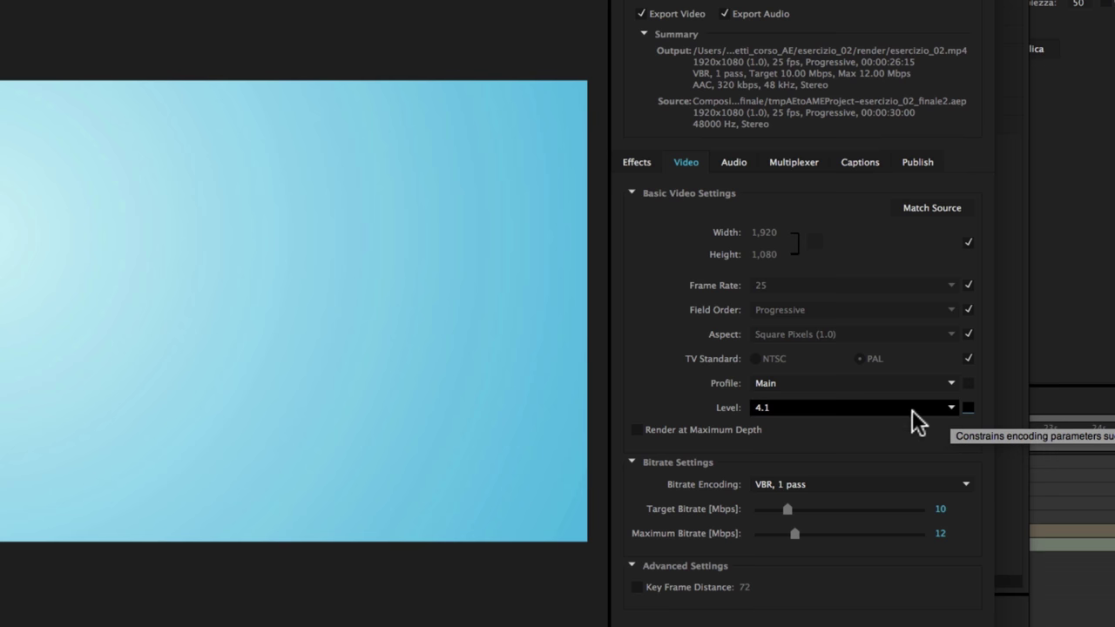
pyautogui.click(772, 384)
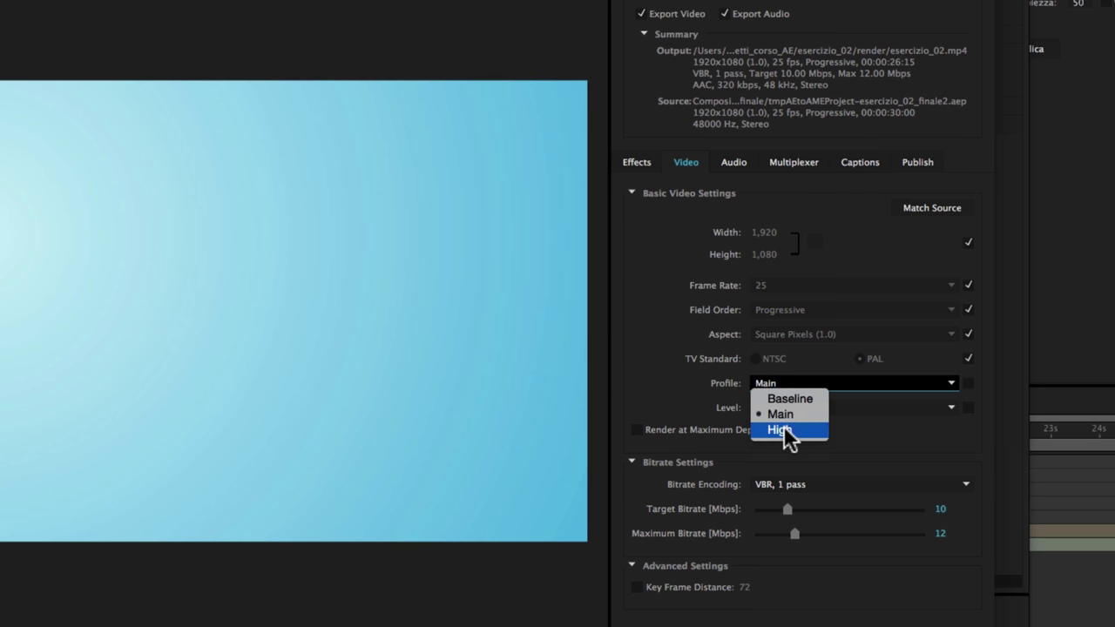
pyautogui.click(780, 430)
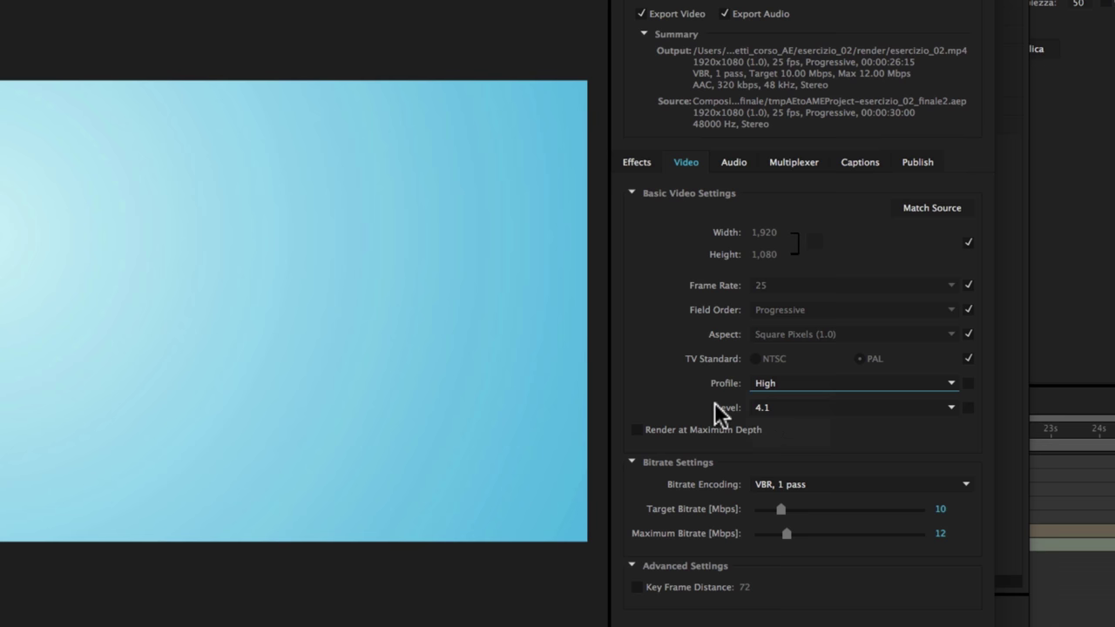
pyautogui.click(954, 411)
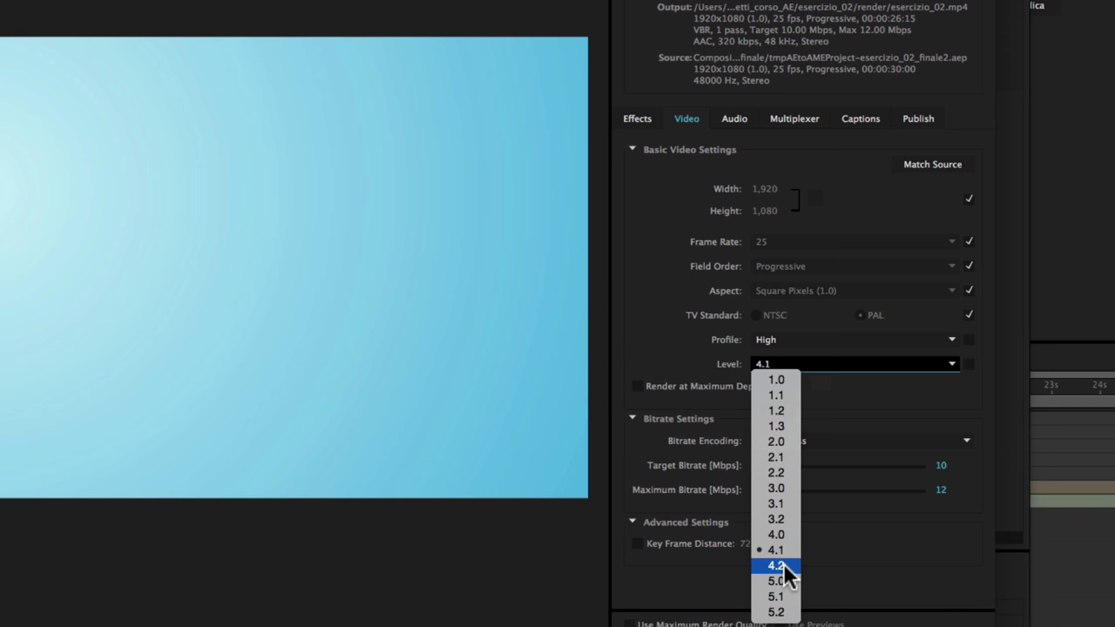
pyautogui.click(685, 346)
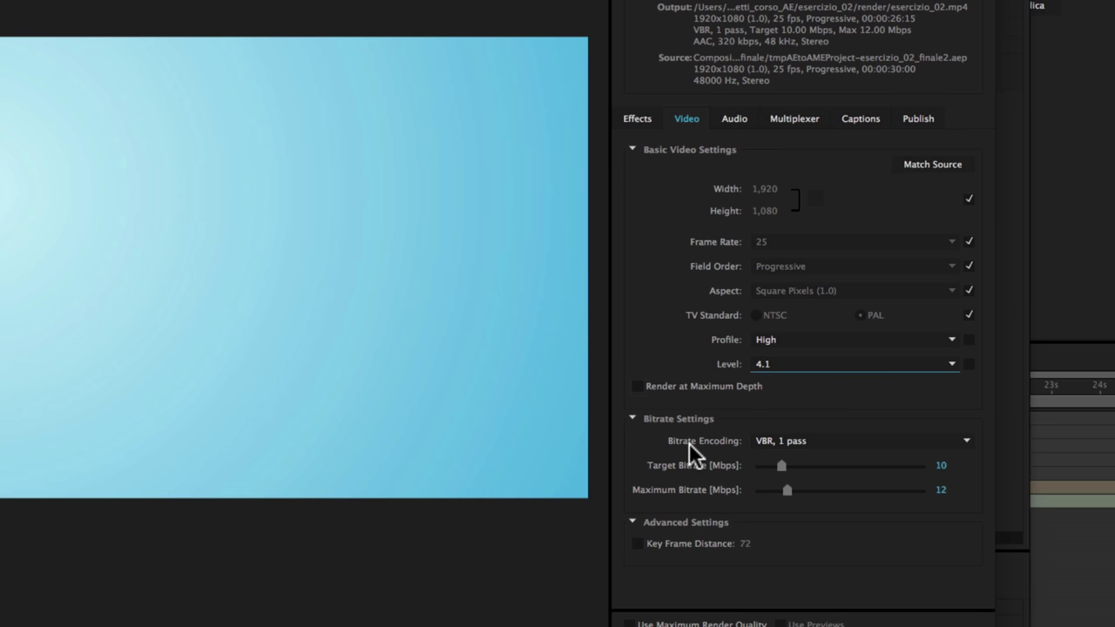
# Step: Change bitrate encoding to VBR, 2 pass, keeping 10 Mbps target and 12 Mbps maximum
pyautogui.moveTo(688, 443)
pyautogui.click(965, 440)
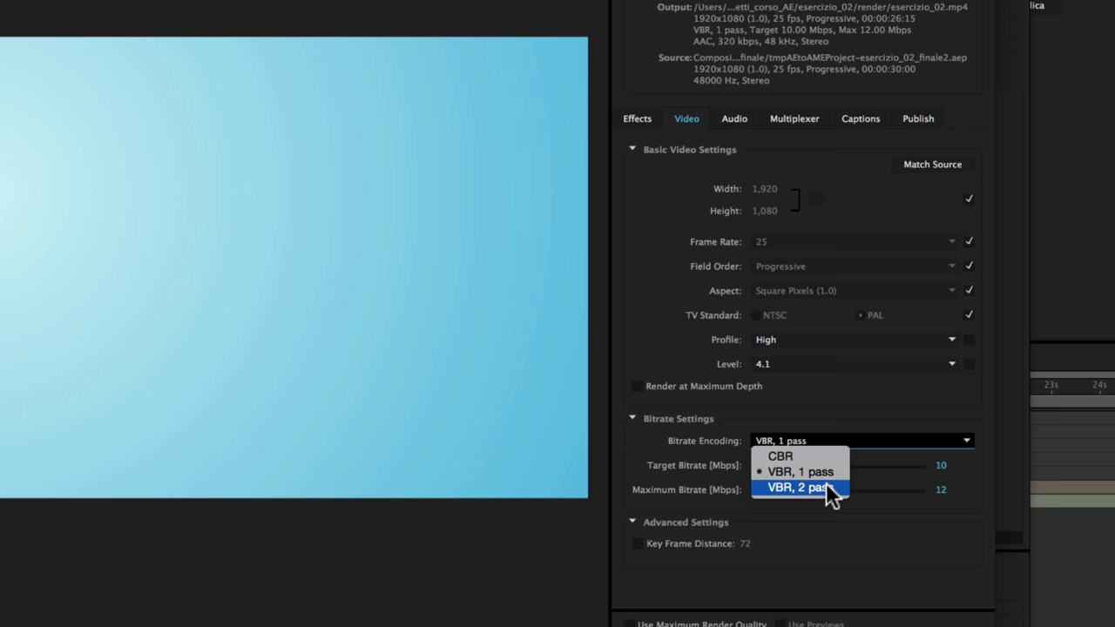
pyautogui.click(831, 489)
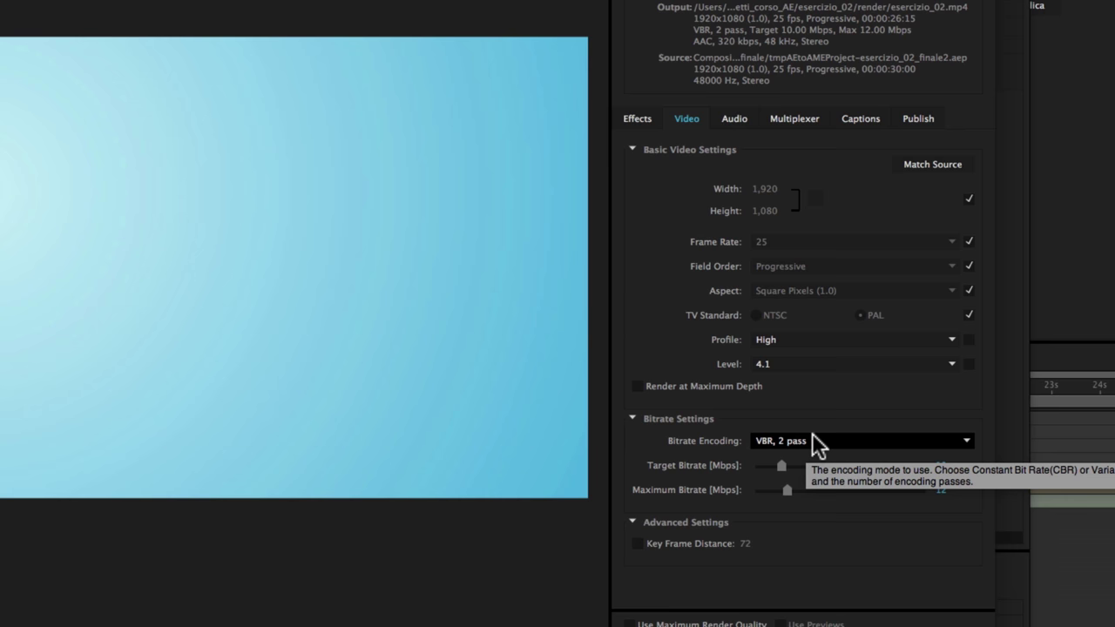
pyautogui.click(964, 443)
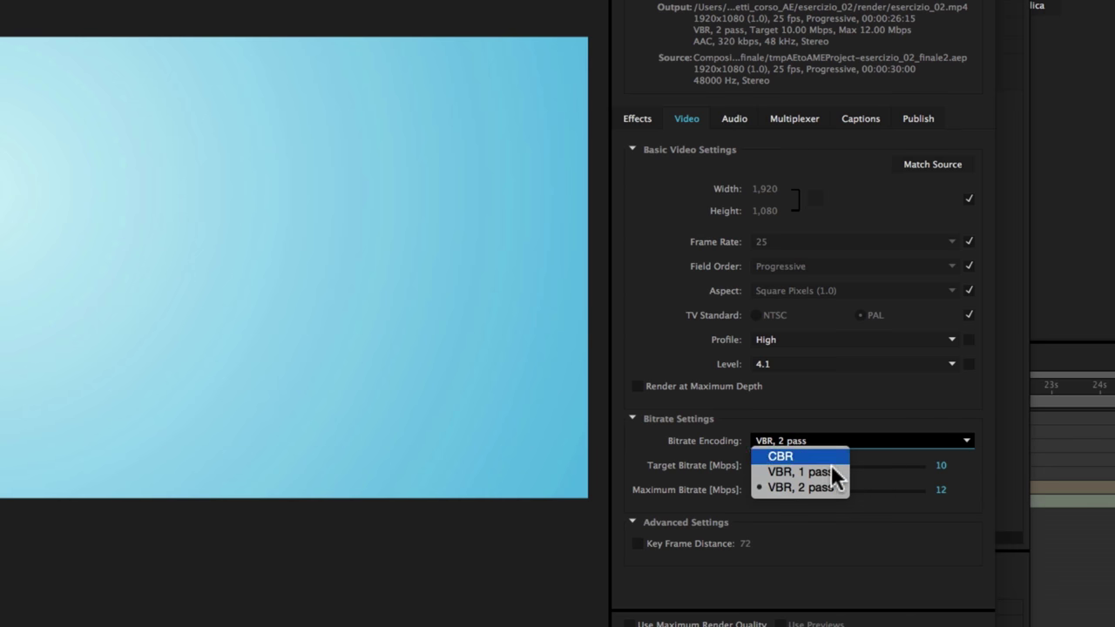
pyautogui.click(871, 423)
pyautogui.moveTo(683, 462)
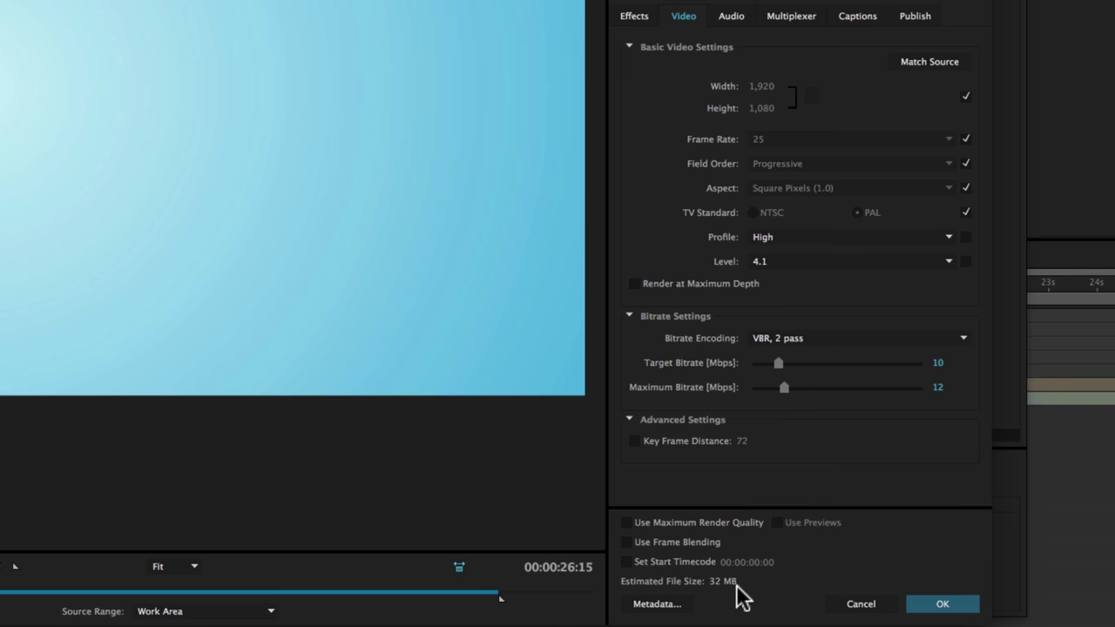
# Step: Enter a target bitrate of 5, then revise it to 8 Mbps
pyautogui.click(939, 363)
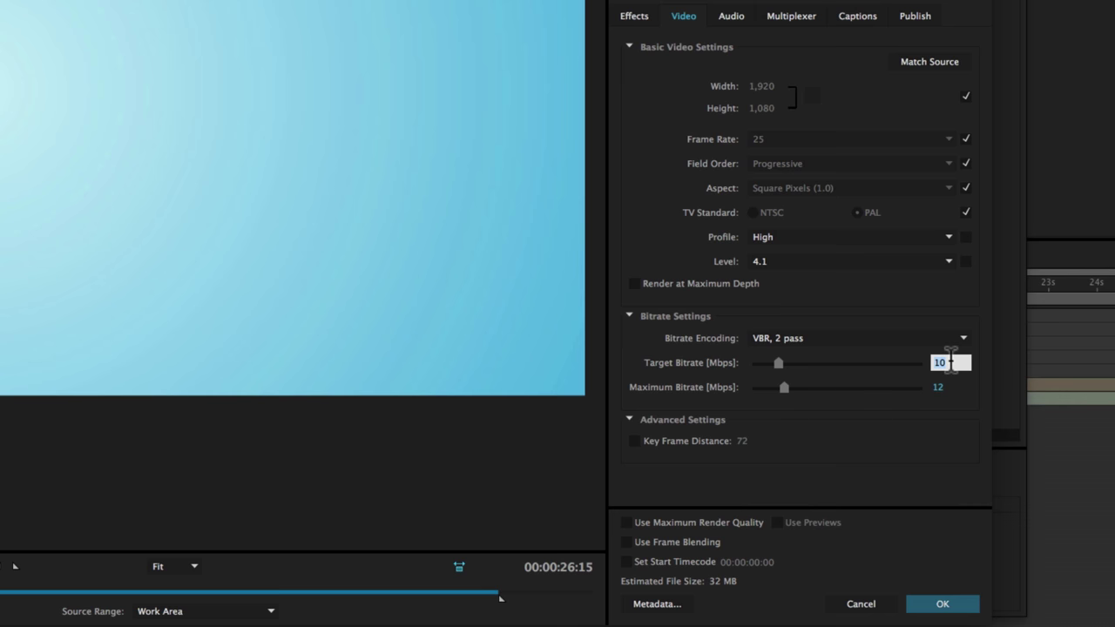
pyautogui.write('5')
pyautogui.press('Return')
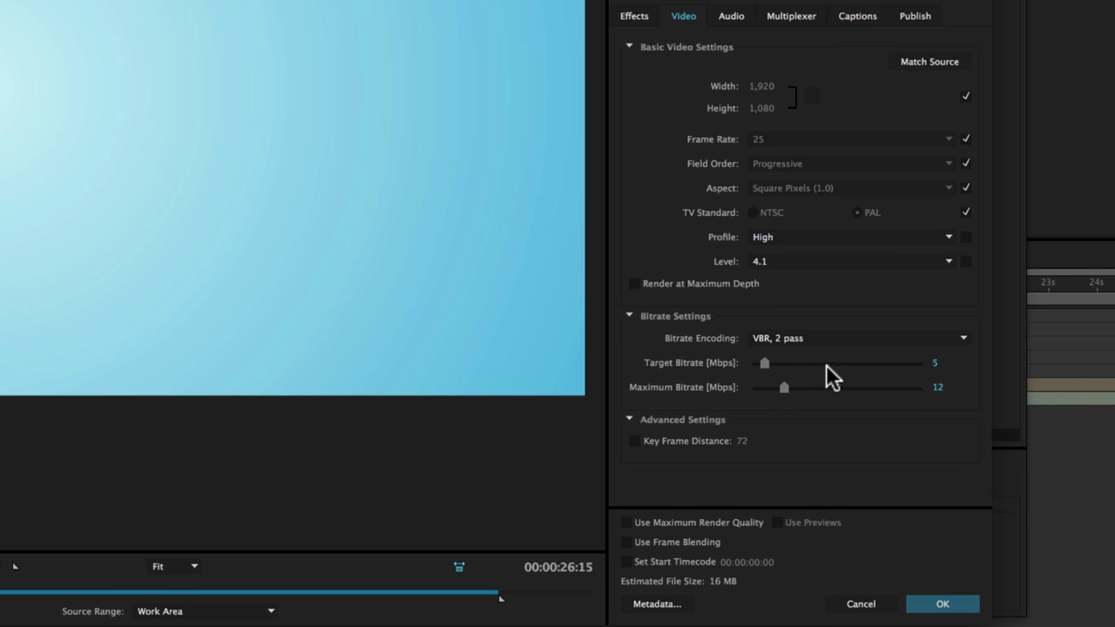
pyautogui.click(935, 363)
pyautogui.write('8')
pyautogui.press('Return')
# Step: Adjust the maximum bitrate slider, then type 8 Mbps into its value field
pyautogui.moveTo(784, 388); pyautogui.dragTo(888, 389)
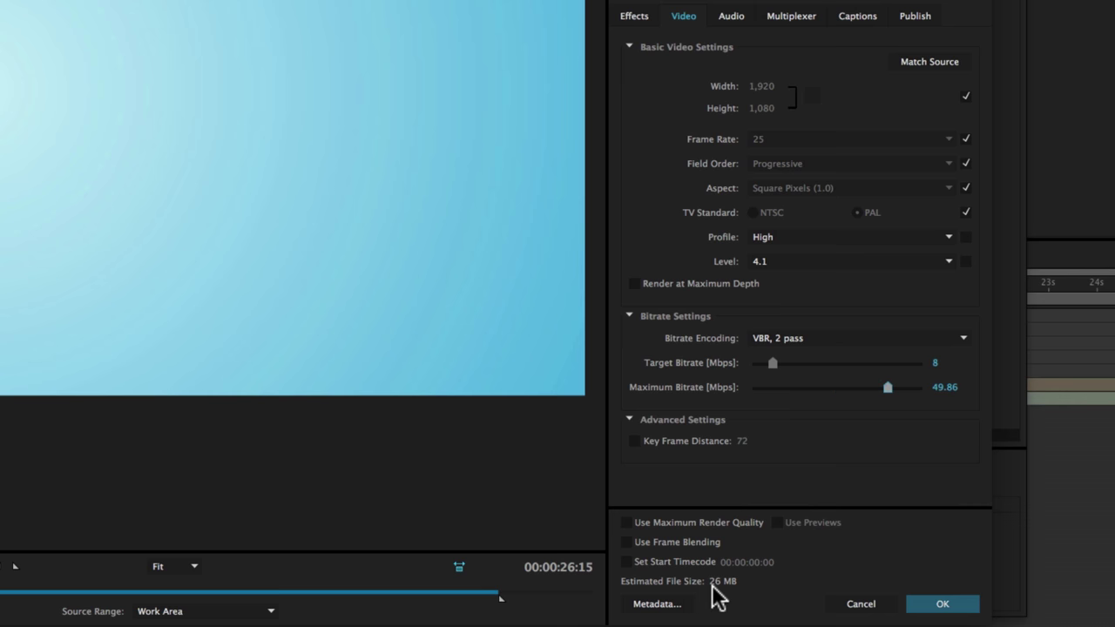
pyautogui.moveTo(888, 387); pyautogui.dragTo(803, 387)
pyautogui.moveTo(706, 363)
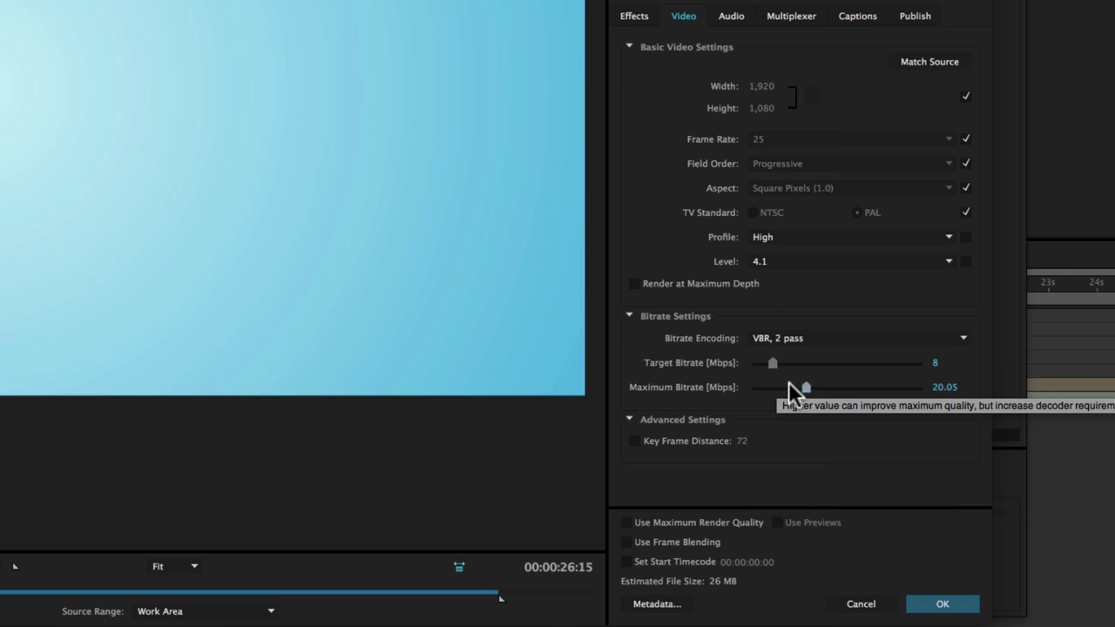
pyautogui.click(804, 386)
pyautogui.click(944, 389)
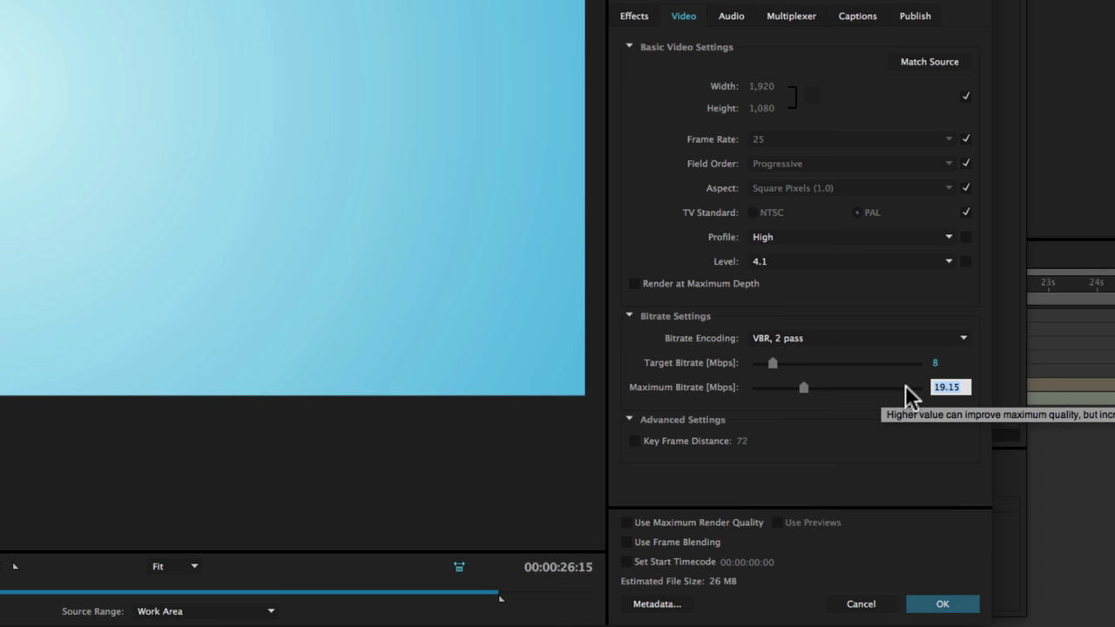
pyautogui.write('8')
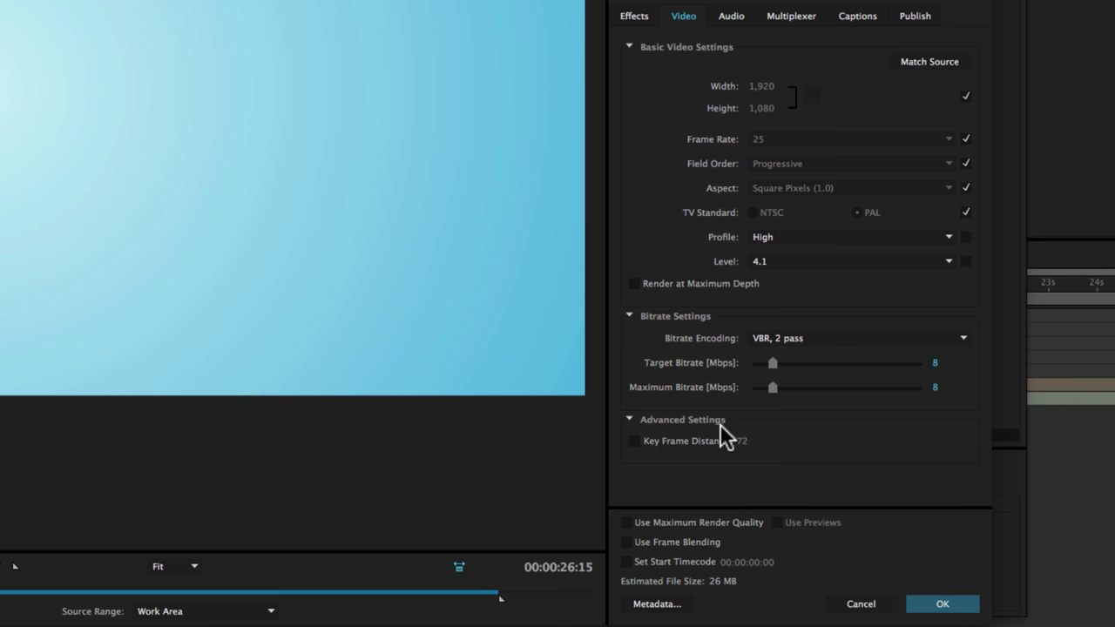
# Step: Enable Key Frame Distance and set it to 75
pyautogui.click(635, 441)
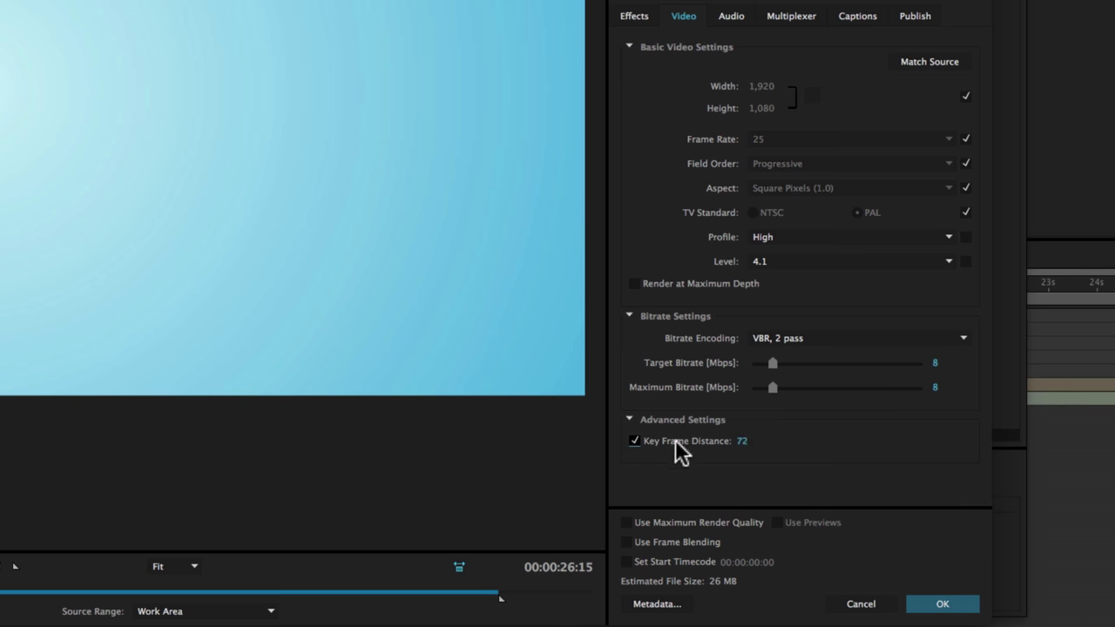
pyautogui.click(738, 444)
pyautogui.write('75')
pyautogui.press('Return')
# Step: Open the Audio settings and confirm AAC bitrate stays at 320 kbps
pyautogui.click(736, 20)
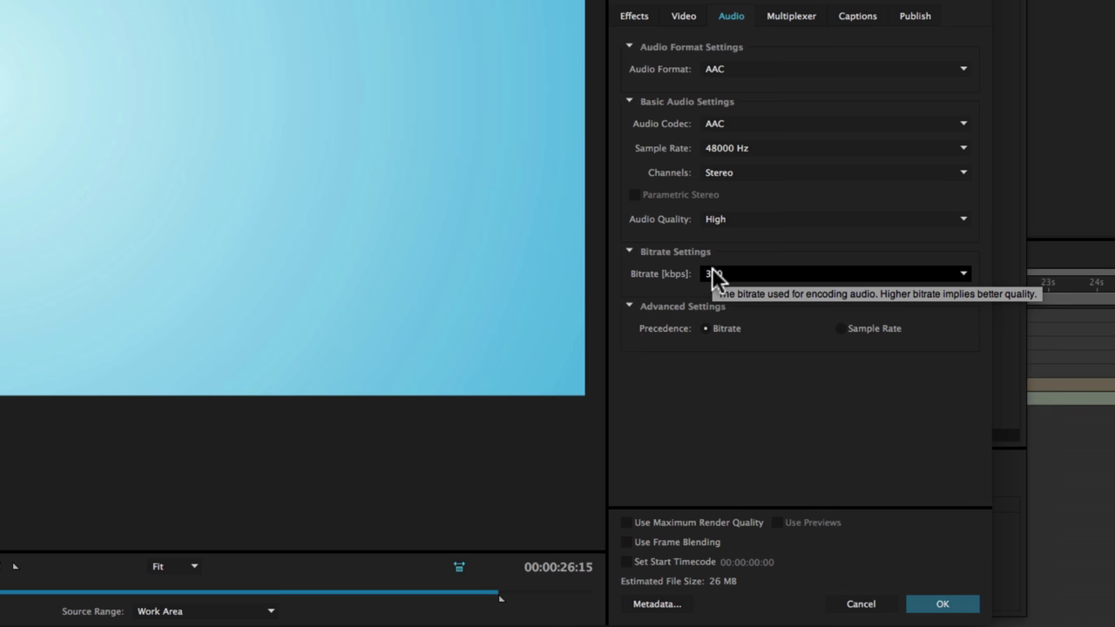
pyautogui.click(962, 273)
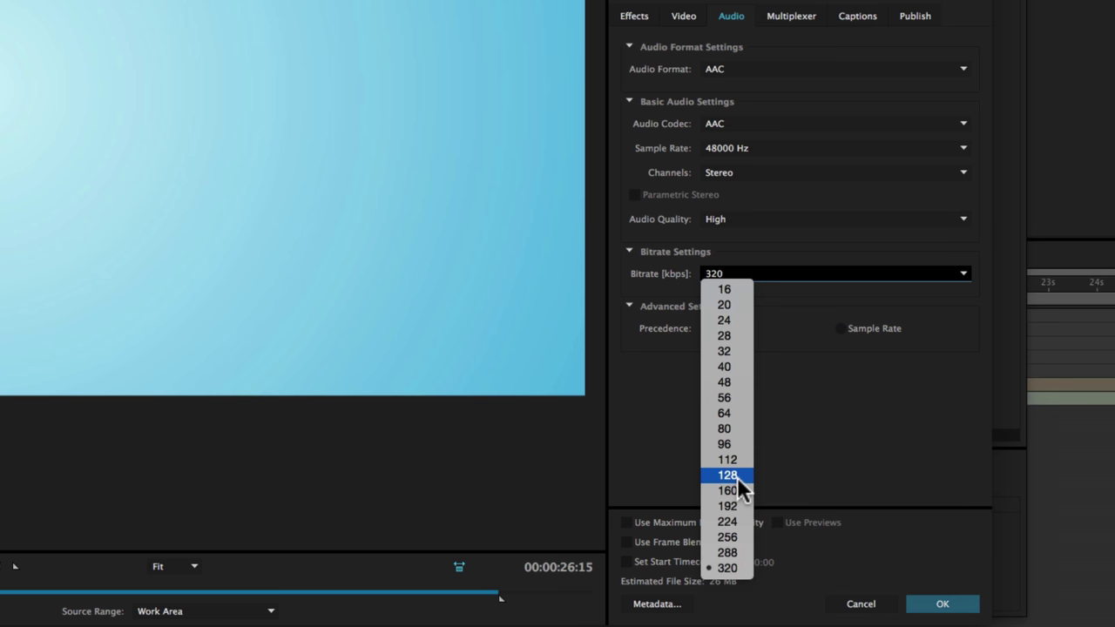
pyautogui.click(813, 470)
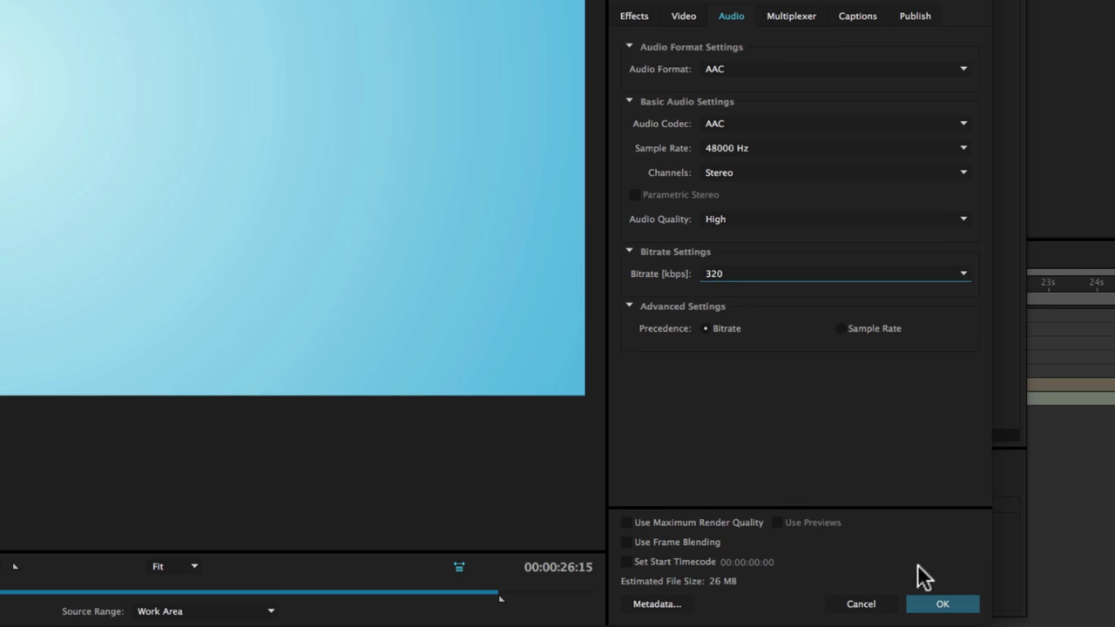
# Step: Accept the export settings and encode the H.264 queue job to esercizio_02.mp4
pyautogui.click(946, 604)
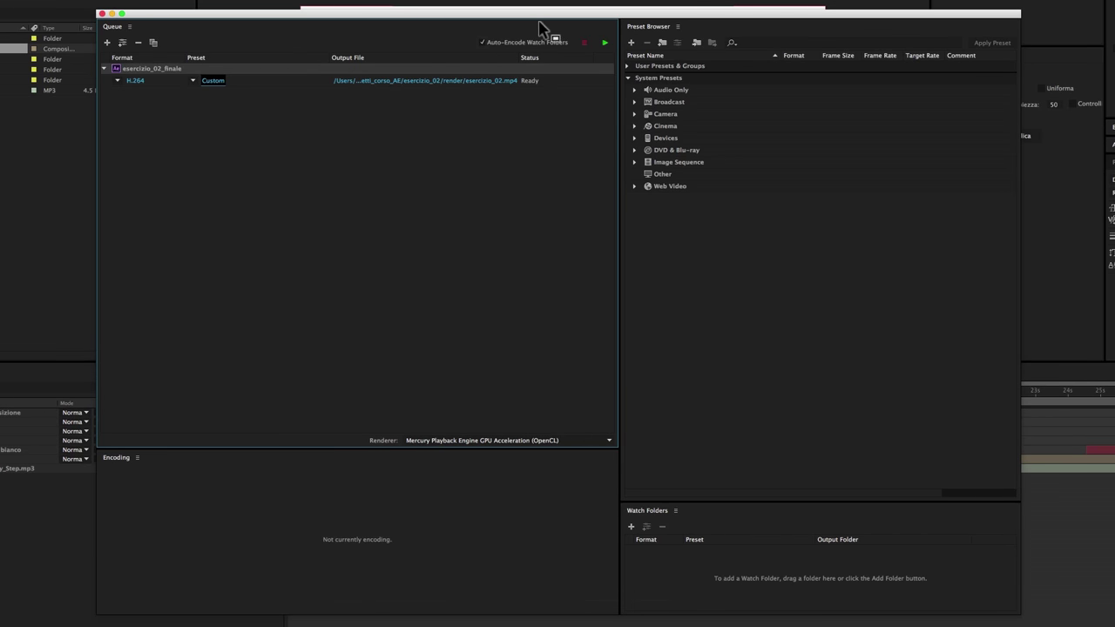
pyautogui.click(606, 42)
# Step: Quick Look the 1920×1080, 27-second esercizio_02.mp4 in the Finder render folder
pyautogui.press('super+Tab')
pyautogui.press('super+Tab')
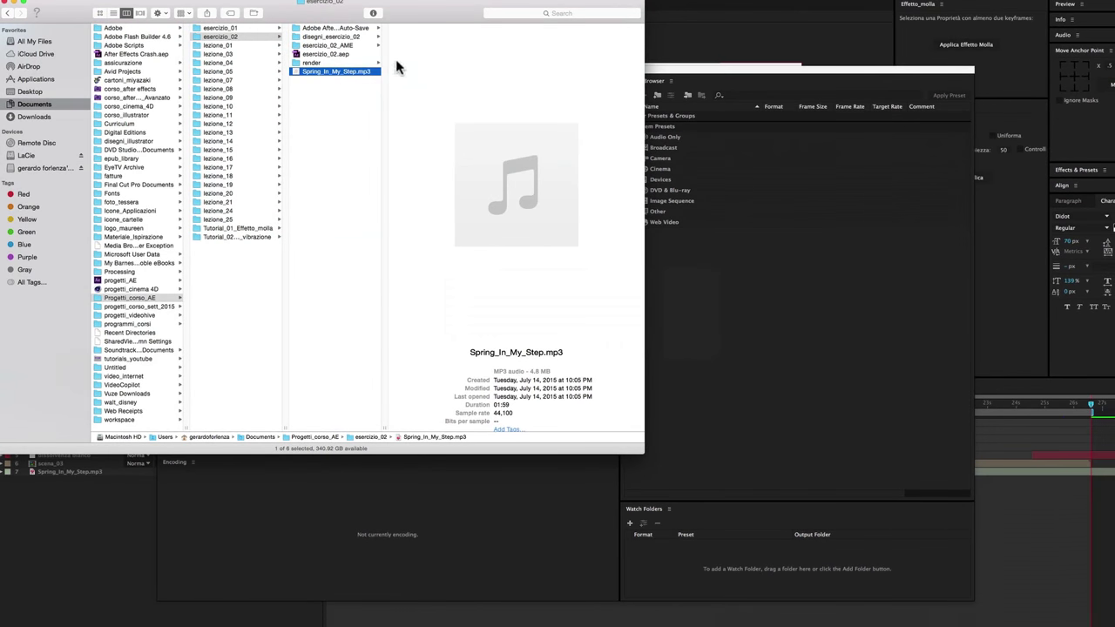
pyautogui.click(309, 63)
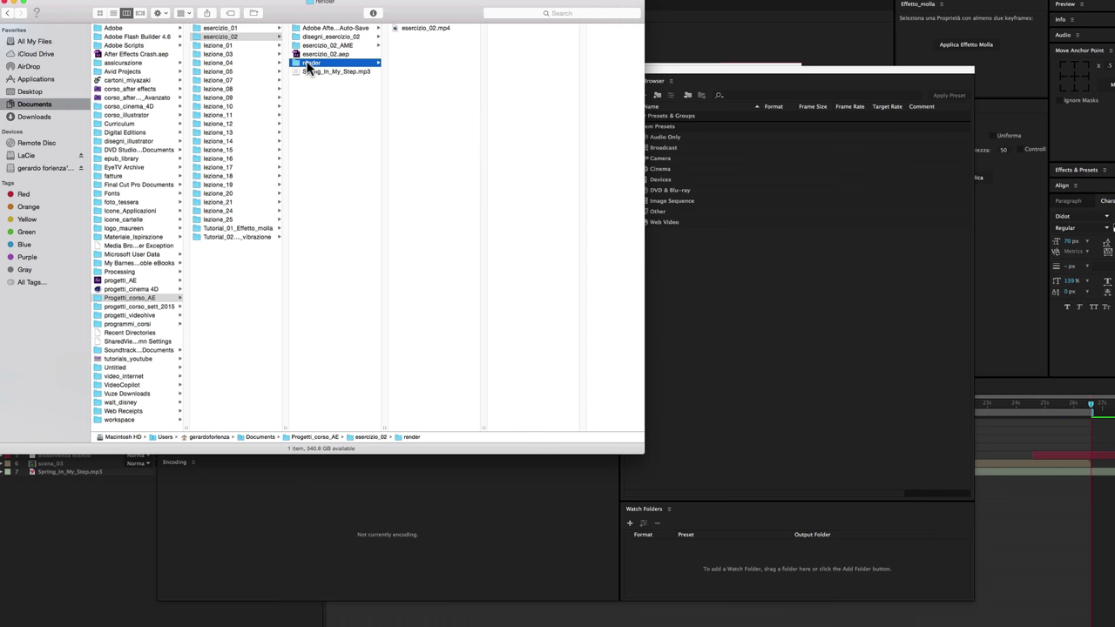
pyautogui.click(425, 28)
pyautogui.press('space')
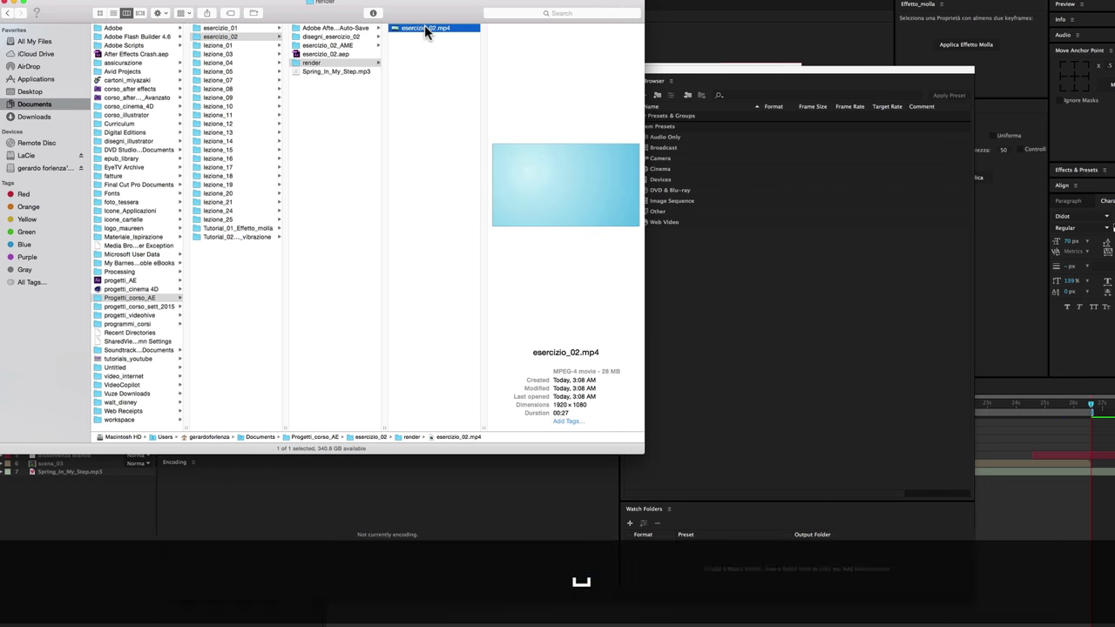